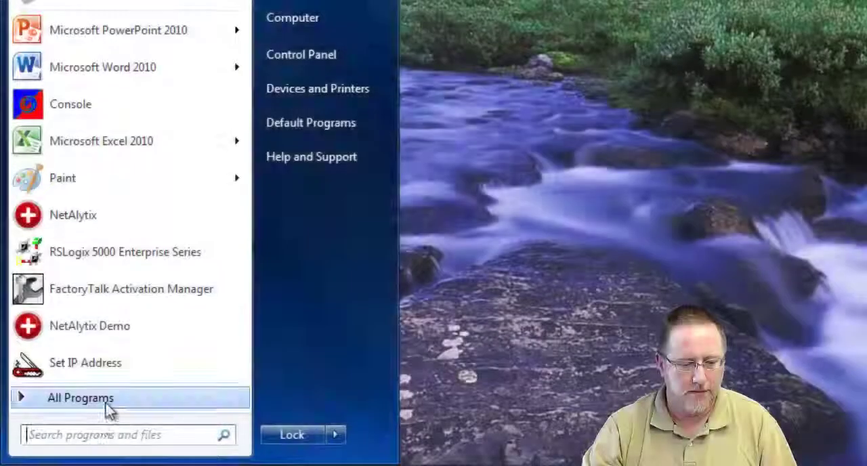
Step: Launch the SST Backplane Communication Module console from the Start menu and choose Create Empty Configuration
{"action": "left_click", "coordinate": [81, 398]}
{"action": "left_click", "coordinate": [88, 204]}
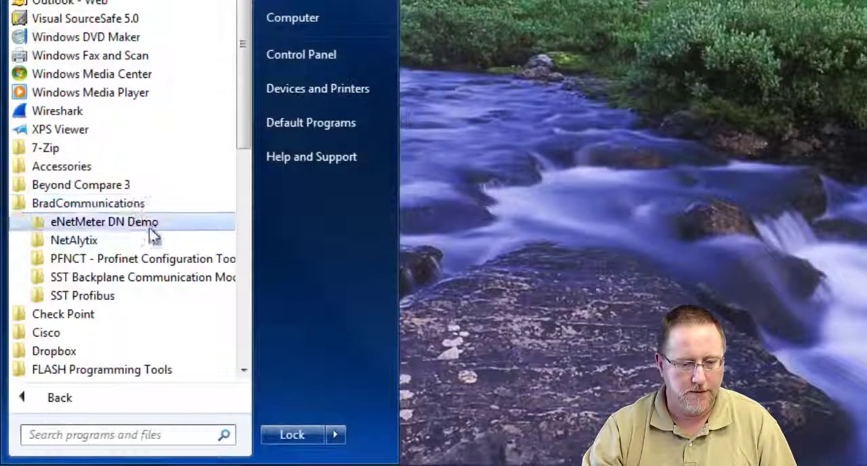
{"action": "left_click", "coordinate": [142, 277]}
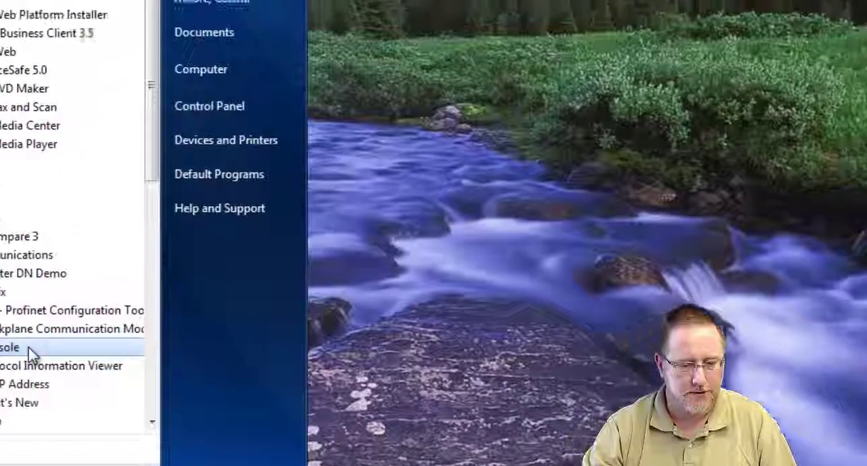
{"action": "left_click", "coordinate": [31, 352]}
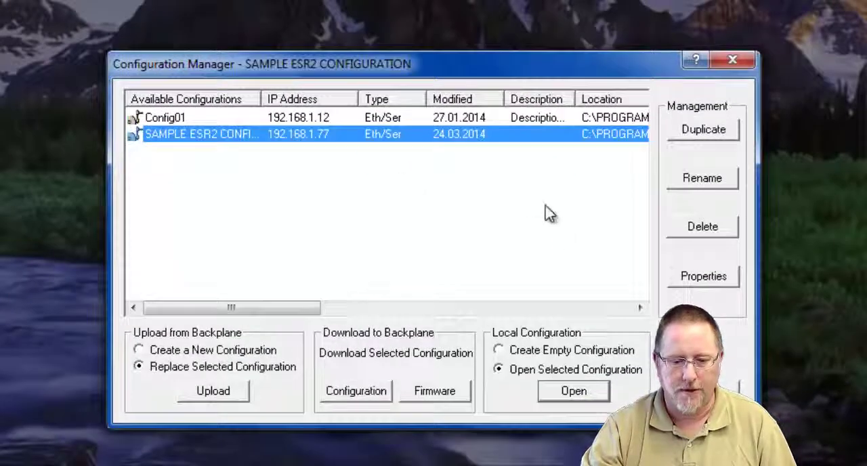
{"action": "left_click", "coordinate": [499, 350]}
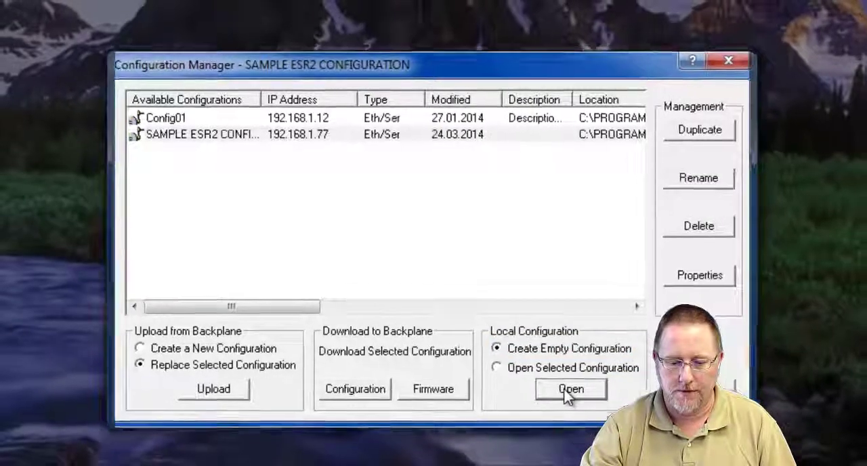
Step: Start a new empty configuration named SR4 Configuration Sample
{"action": "left_click", "coordinate": [569, 392]}
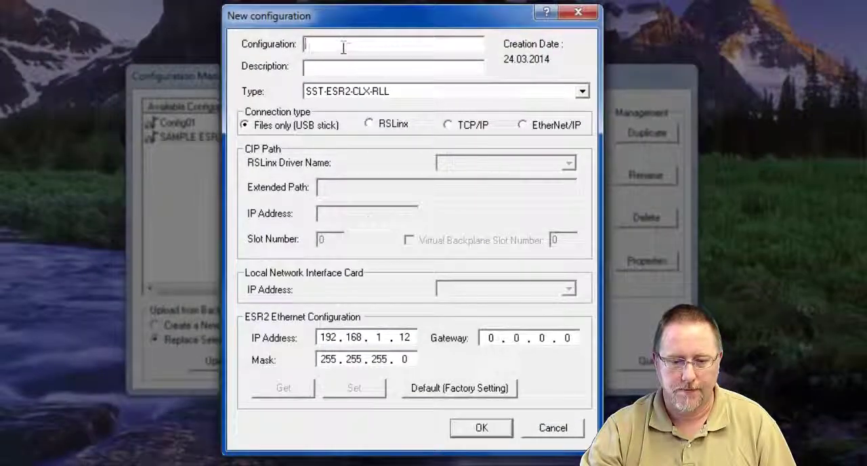
{"action": "type", "text": "SR"}
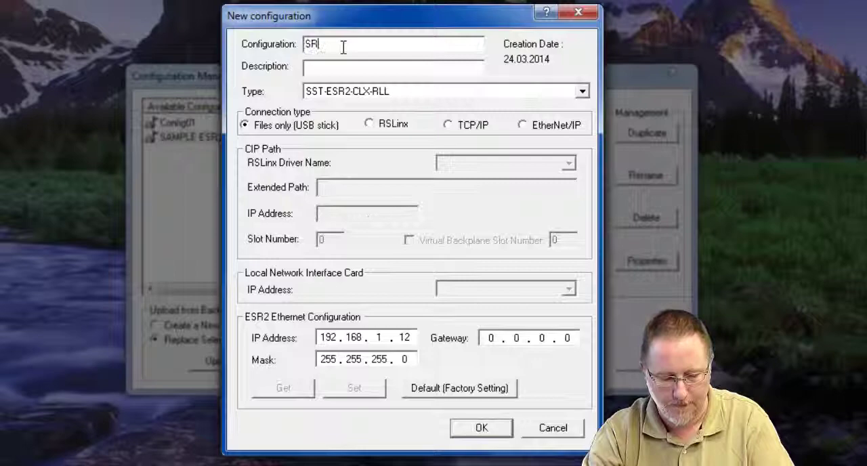
{"action": "type", "text": "4 Config"}
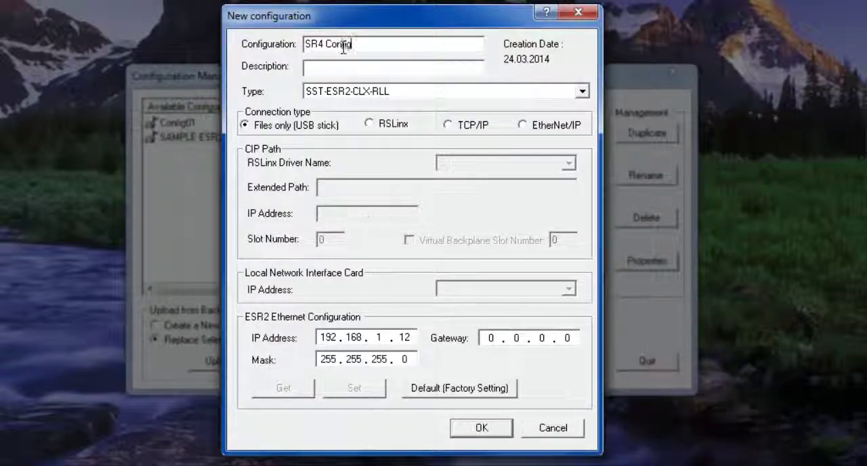
{"action": "type", "text": "ion Sample"}
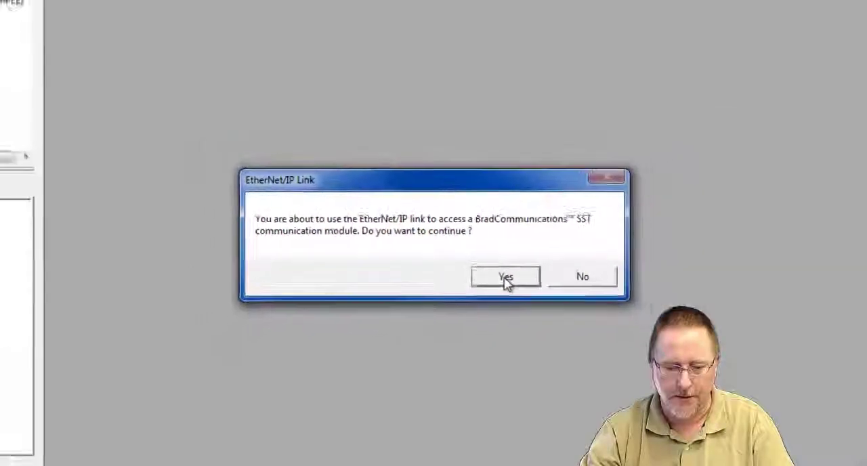
Step: Accept the EtherNet/IP link prompt to open the four-channel SR4 configuration
{"action": "left_click", "coordinate": [508, 279]}
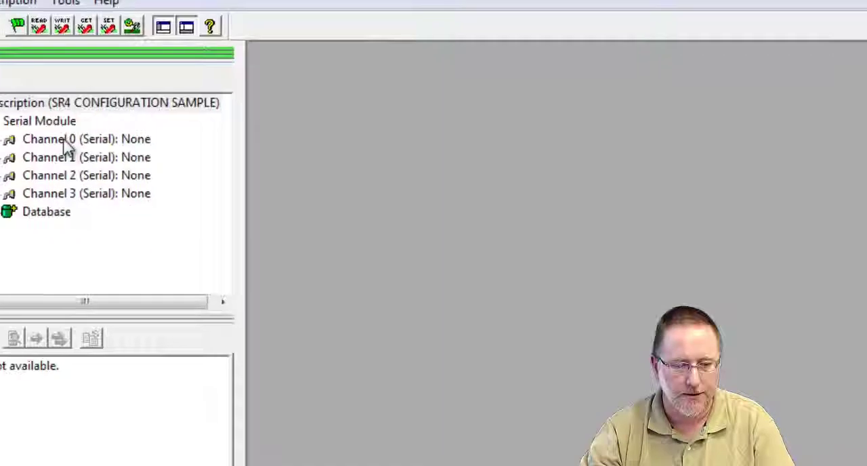
Step: Assign the Modbus RTU/ASCII Master protocol to Channel 0
{"action": "double_click", "coordinate": [68, 143]}
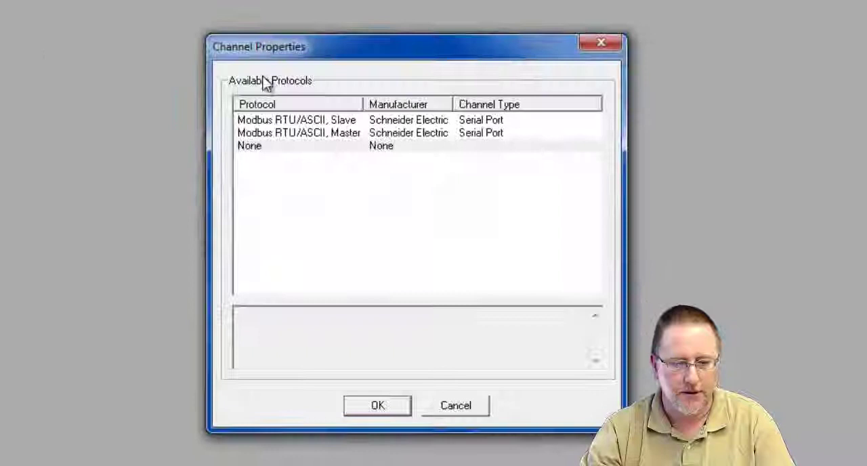
{"action": "left_click", "coordinate": [301, 133]}
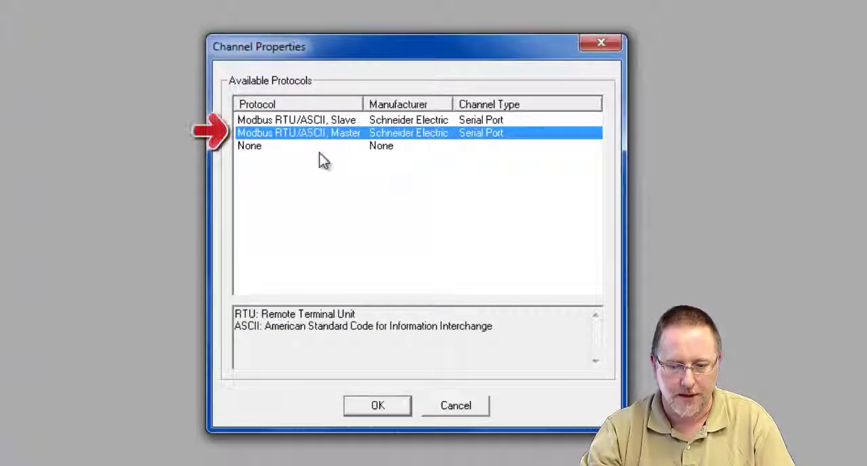
{"action": "left_click", "coordinate": [383, 406]}
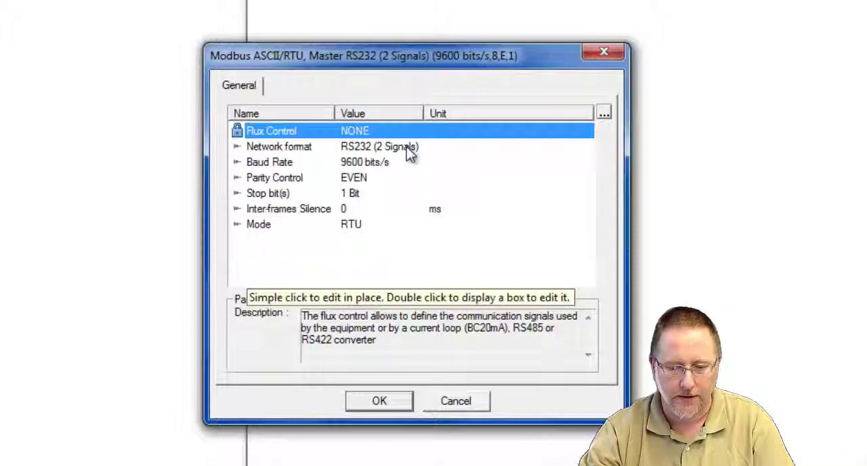
Step: Give Channel 0 RS485/RS422 network format and 38400 bits/s baud rate, then confirm
{"action": "double_click", "coordinate": [409, 149]}
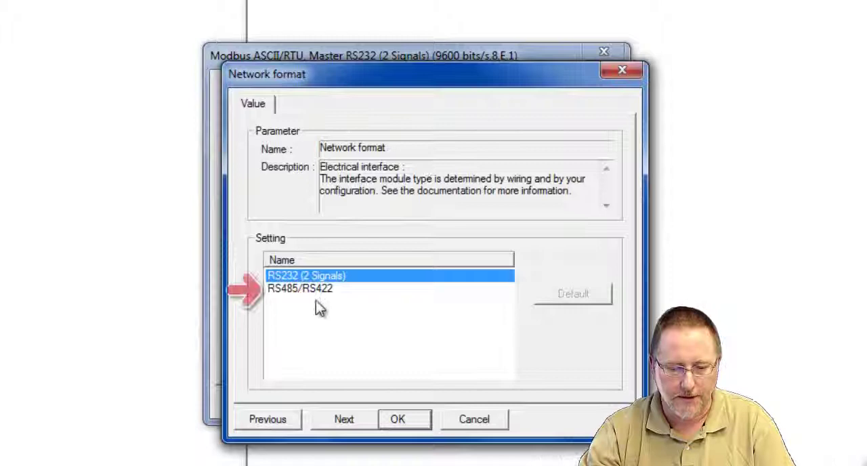
{"action": "left_click", "coordinate": [300, 288]}
{"action": "left_click", "coordinate": [405, 418]}
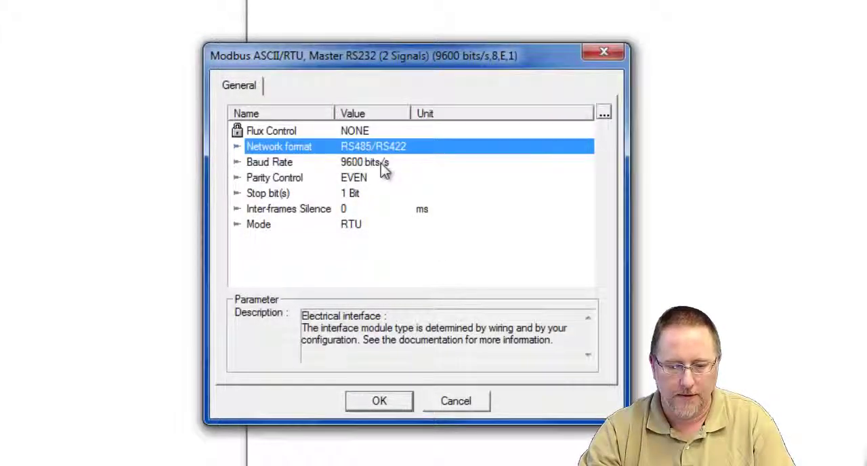
{"action": "double_click", "coordinate": [384, 162]}
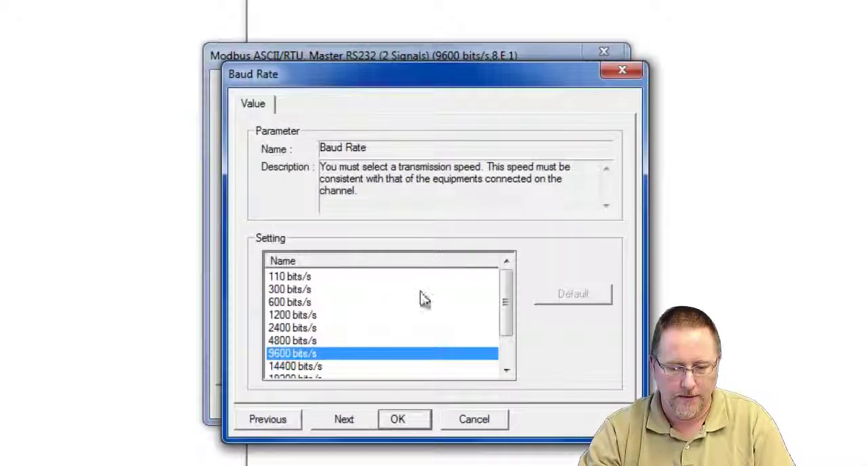
{"action": "scroll", "coordinate": [420, 300], "scroll_direction": "down", "scroll_amount": 3}
{"action": "left_click", "coordinate": [301, 354]}
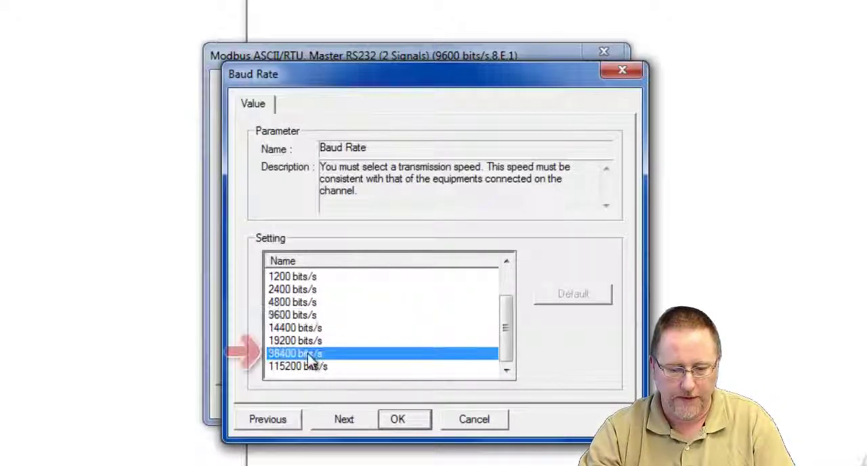
{"action": "left_click", "coordinate": [405, 420]}
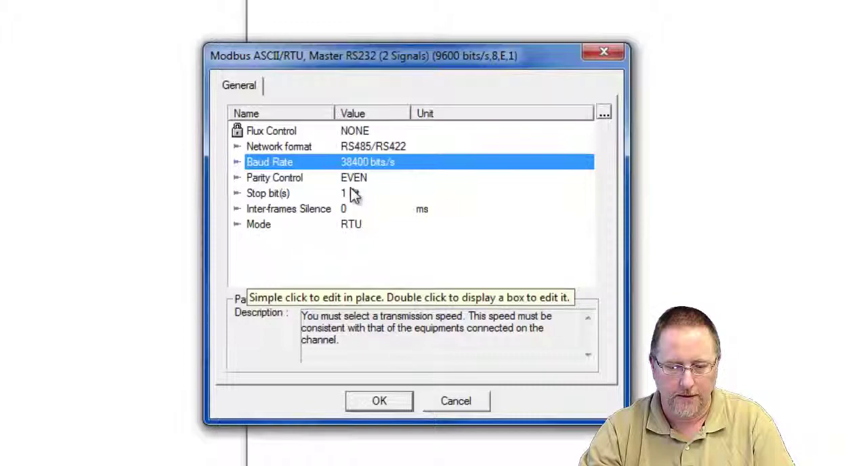
{"action": "left_click", "coordinate": [379, 400]}
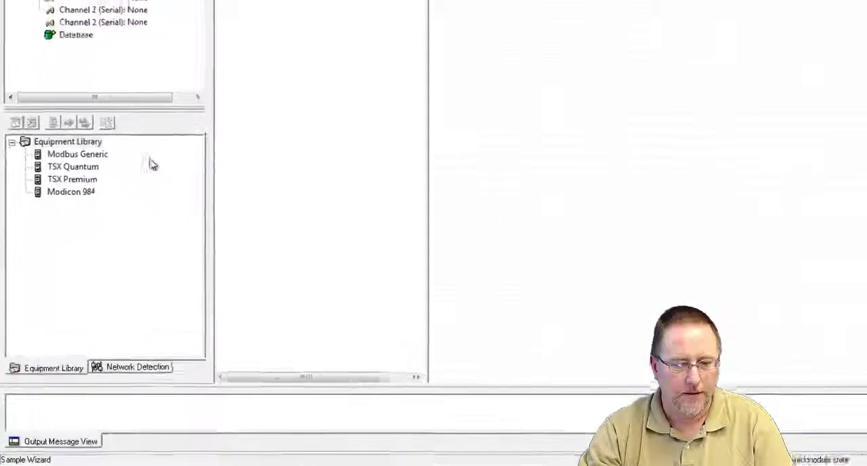
Step: Add a Modbus Generic station (slave 1) under Channel 0 with default messaging parameters
{"action": "left_click", "coordinate": [61, 223]}
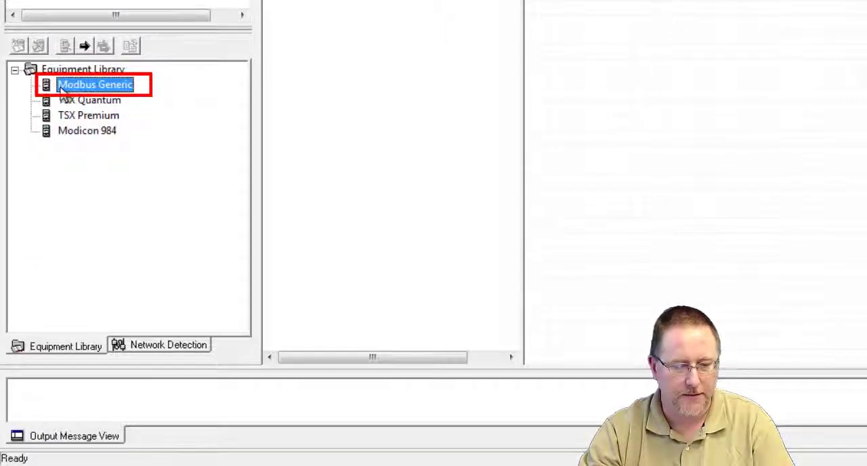
{"action": "left_click_drag", "start_coordinate": [82, 84], "coordinate": [406, 135]}
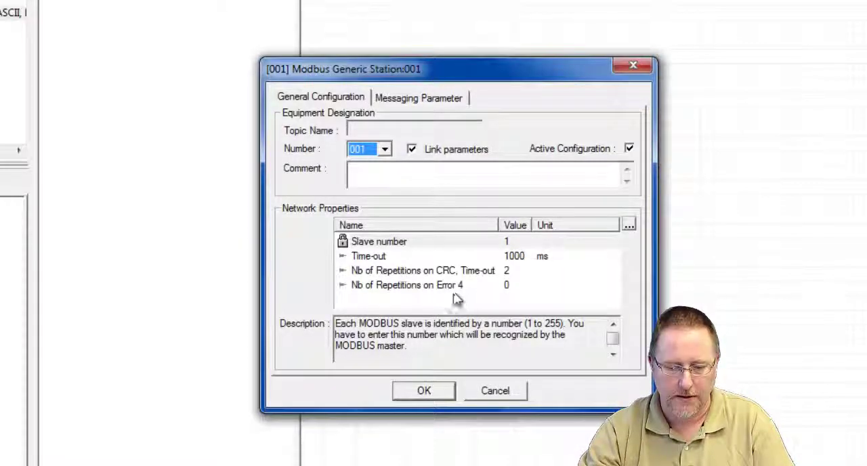
{"action": "left_click", "coordinate": [427, 101]}
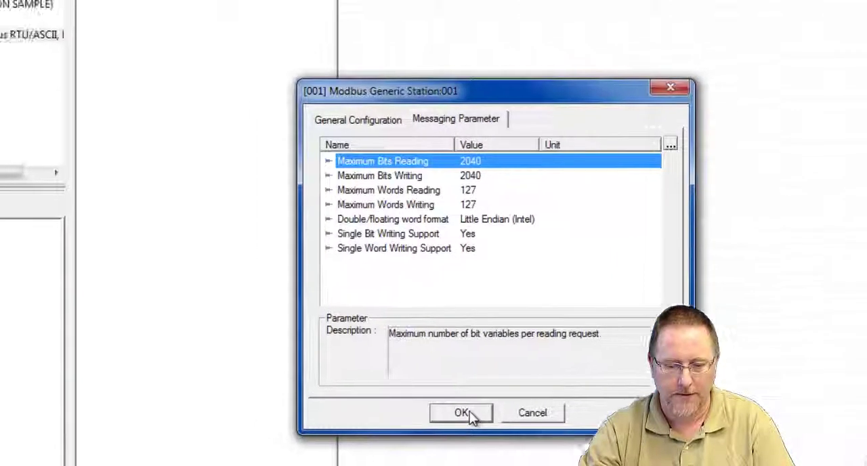
{"action": "left_click", "coordinate": [424, 391]}
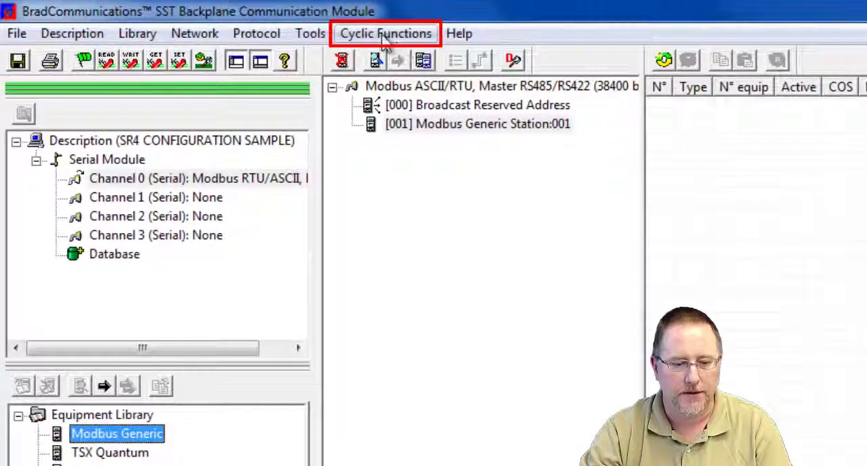
Step: Add write cyclic function 1: one word from database offset 250 to Generic Modbus W10000
{"action": "left_click", "coordinate": [374, 37]}
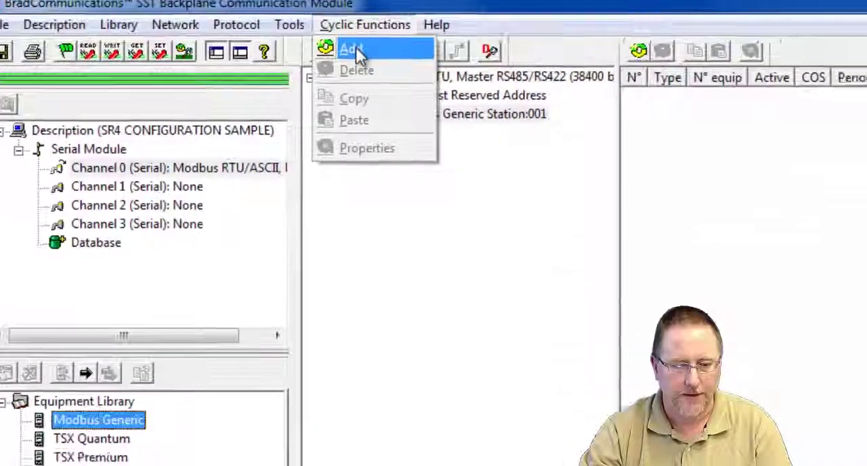
{"action": "left_click", "coordinate": [372, 57]}
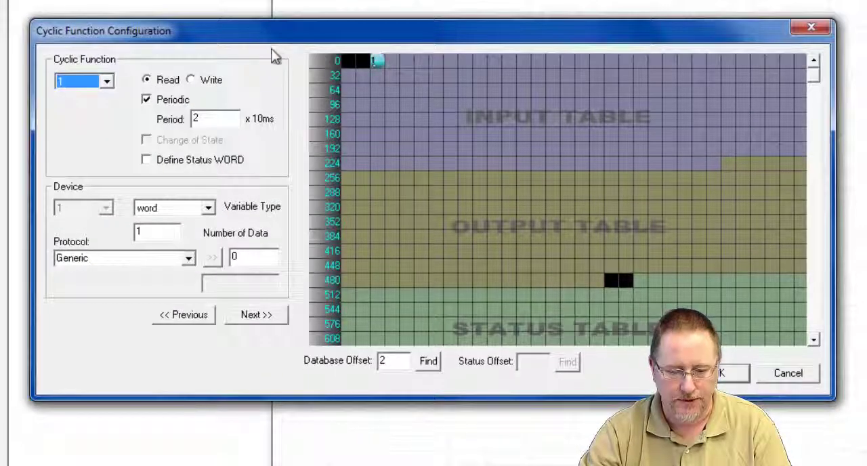
{"action": "left_click", "coordinate": [275, 56]}
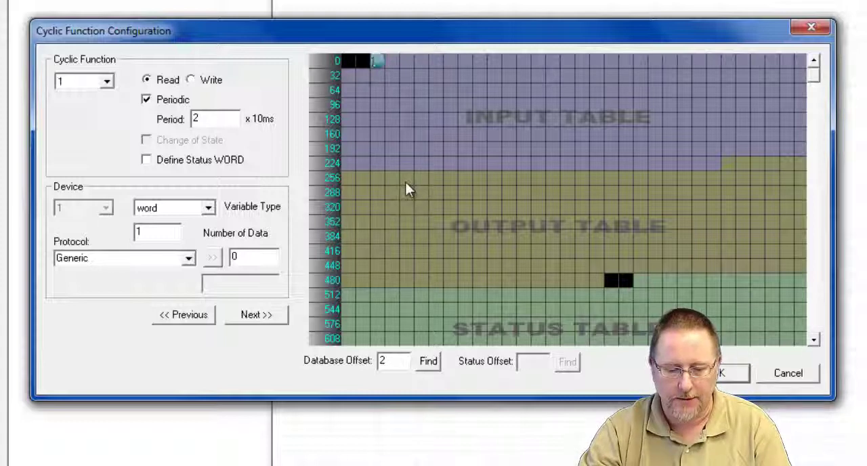
{"action": "left_click", "coordinate": [190, 80]}
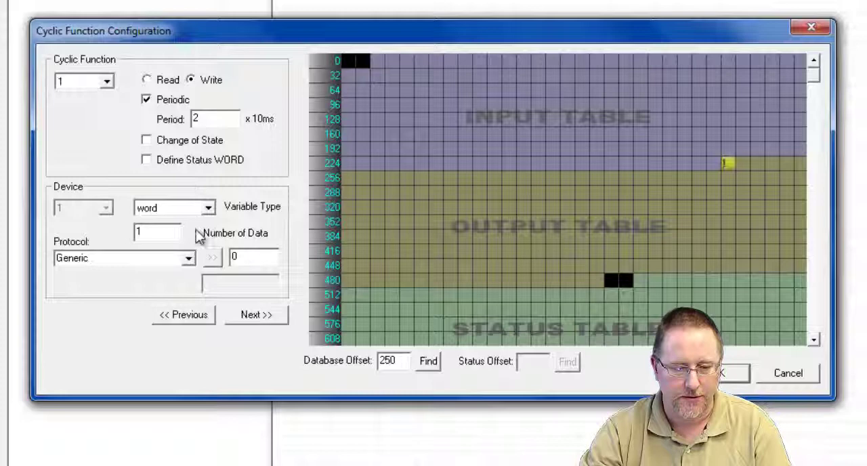
{"action": "left_click", "coordinate": [188, 258]}
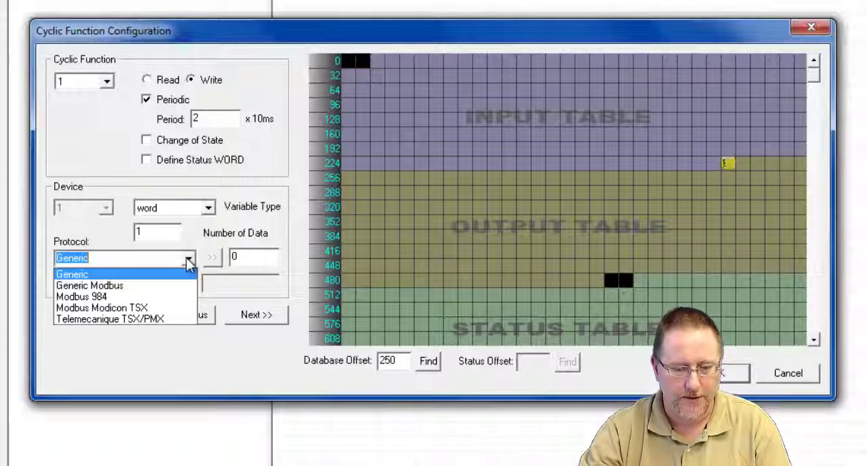
{"action": "left_click", "coordinate": [155, 286]}
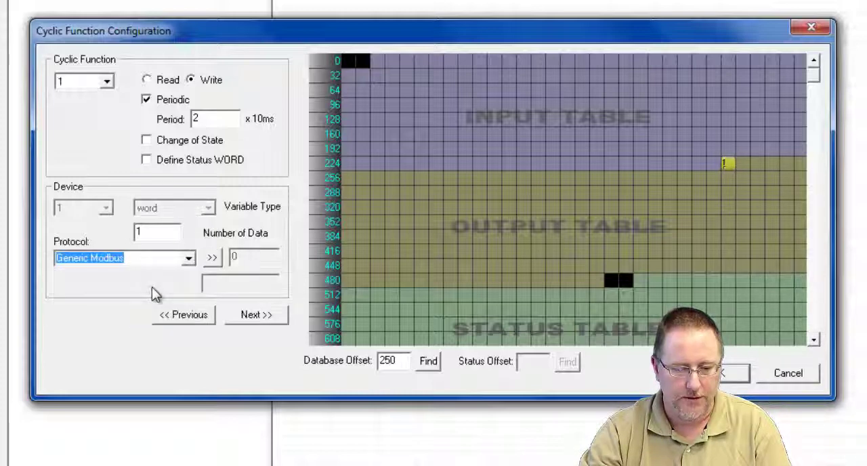
{"action": "left_click", "coordinate": [212, 258]}
{"action": "left_click", "coordinate": [366, 141]}
{"action": "type", "text": "W1"}
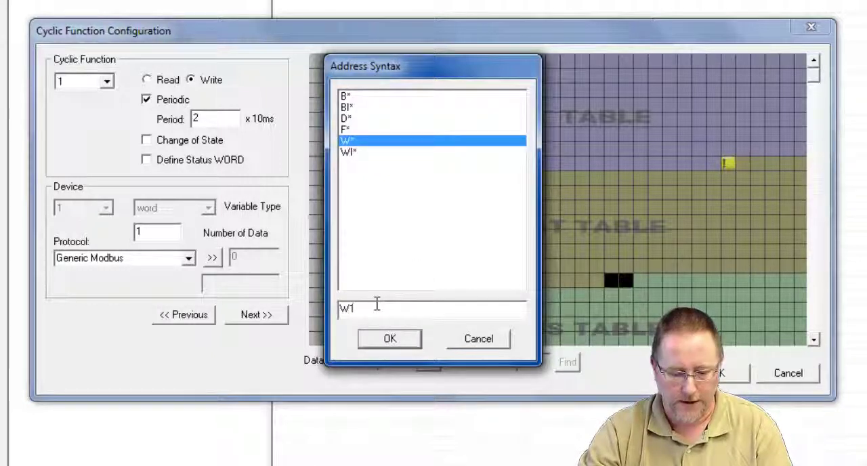
{"action": "type", "text": "0000"}
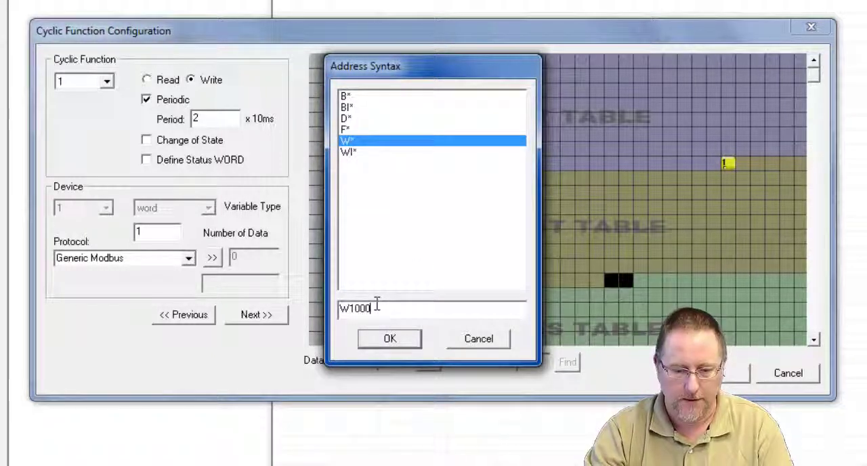
{"action": "left_click", "coordinate": [391, 340]}
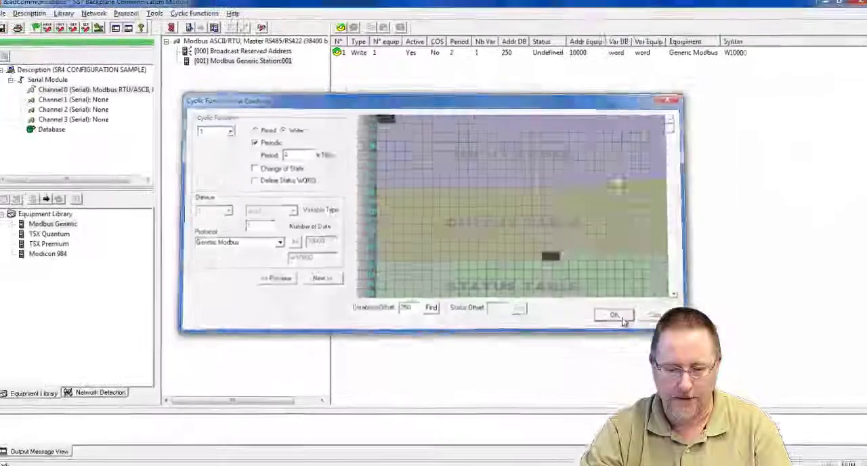
{"action": "left_click", "coordinate": [616, 315]}
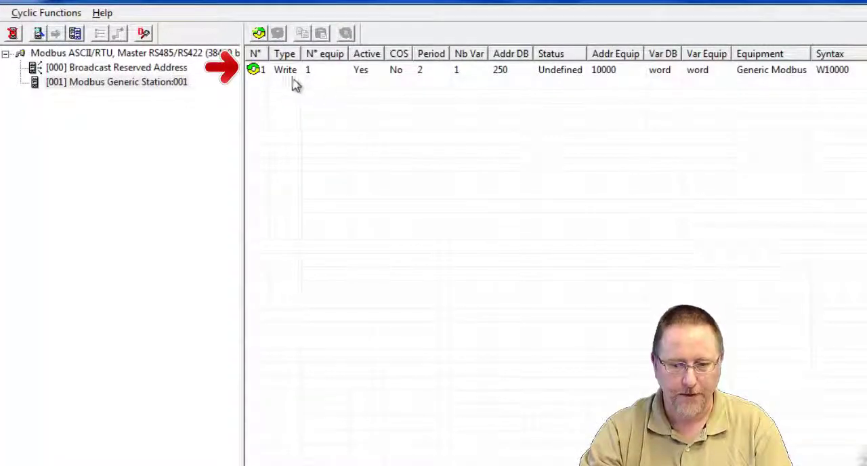
Step: Add read cyclic function 2: one word from Generic Modbus W10000 into database offset 2
{"action": "left_click", "coordinate": [259, 34]}
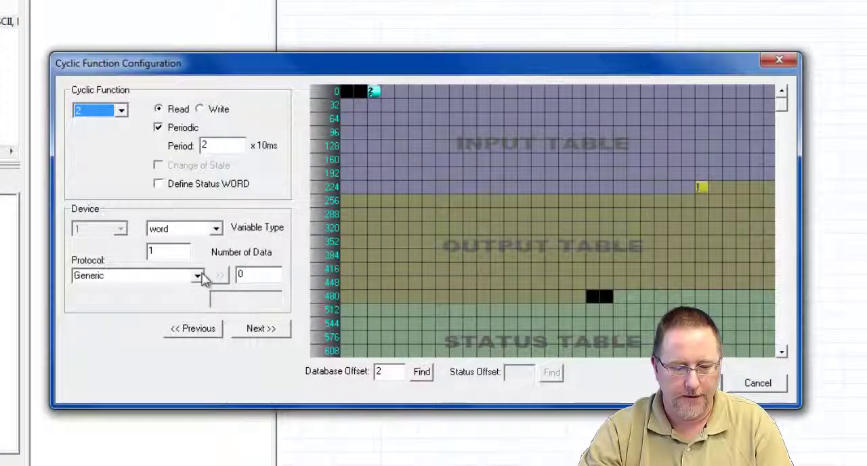
{"action": "left_click", "coordinate": [198, 276]}
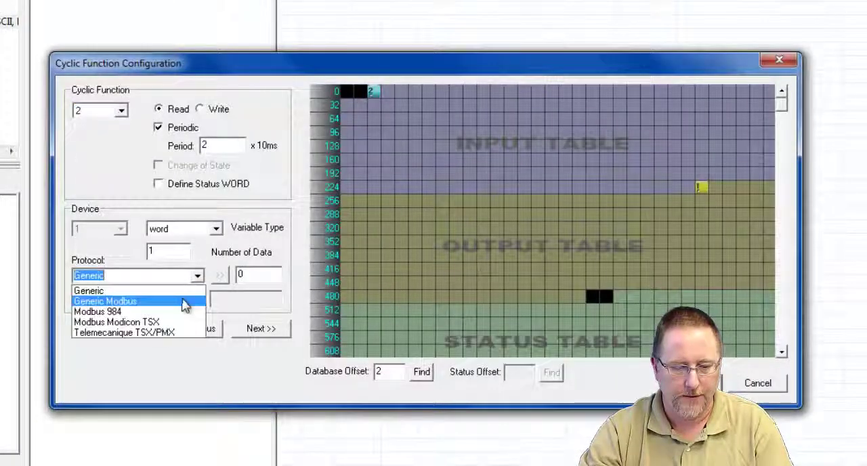
{"action": "left_click", "coordinate": [136, 301]}
{"action": "left_click", "coordinate": [220, 275]}
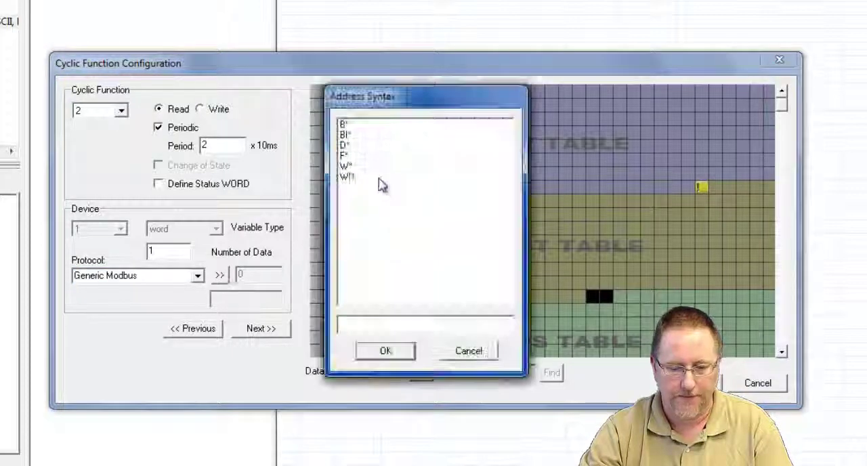
{"action": "left_click", "coordinate": [347, 166]}
{"action": "left_click", "coordinate": [365, 324]}
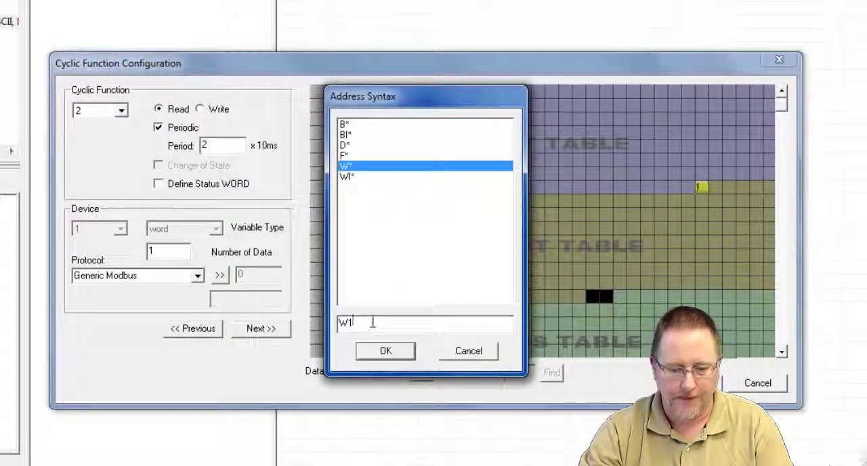
{"action": "type", "text": "0000"}
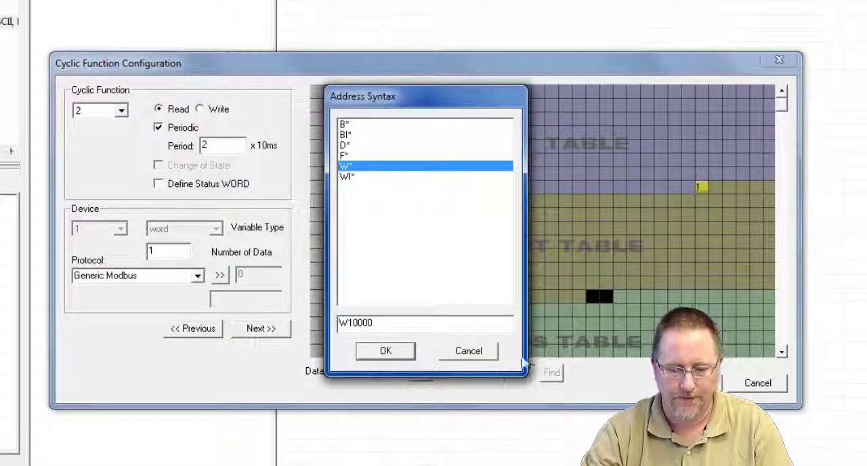
{"action": "left_click", "coordinate": [386, 351]}
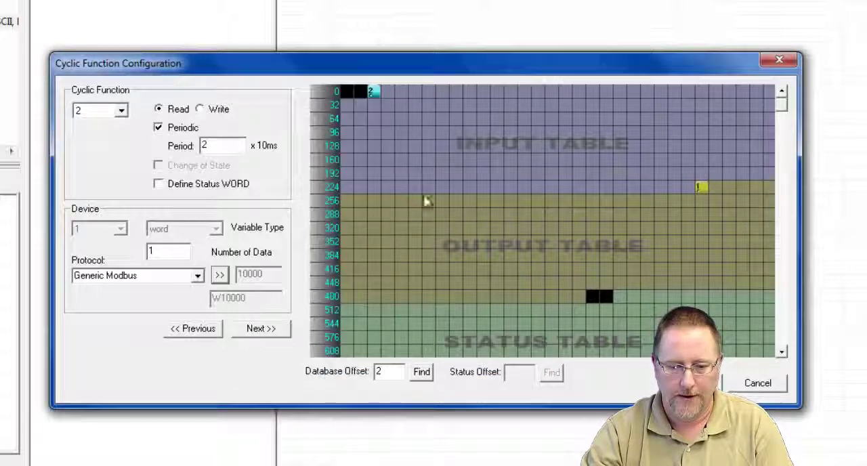
{"action": "left_click", "coordinate": [375, 92]}
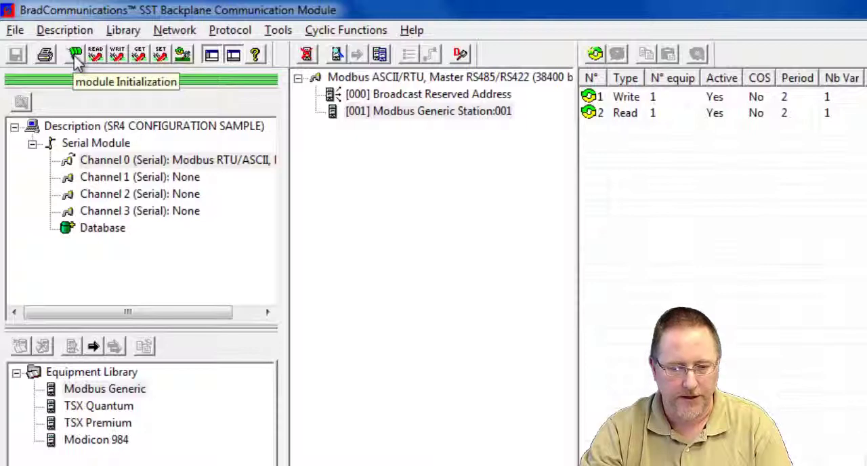
Step: Initialize the module, approving the configuration update
{"action": "left_click", "coordinate": [76, 55]}
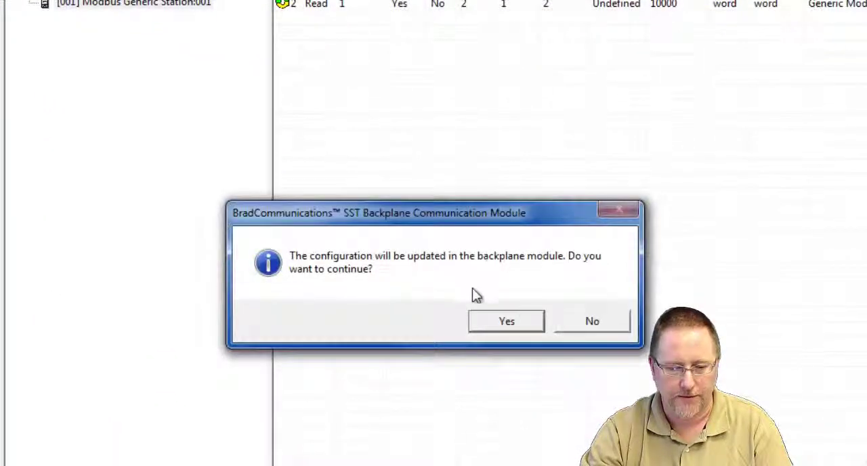
{"action": "left_click", "coordinate": [506, 322]}
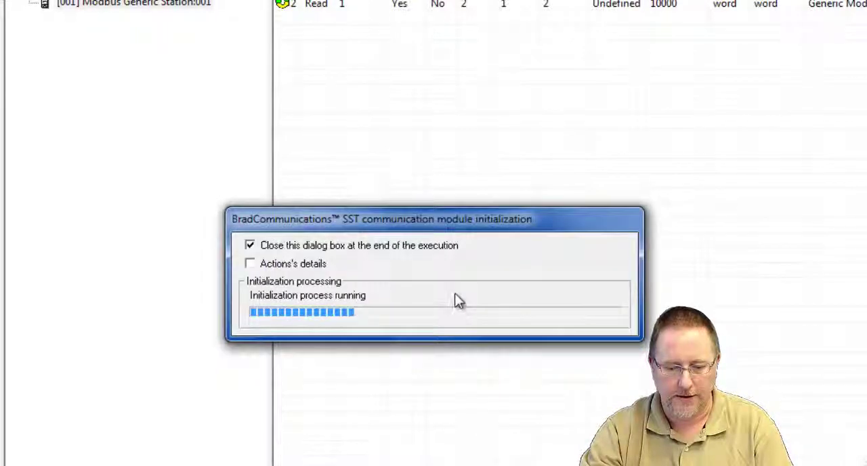